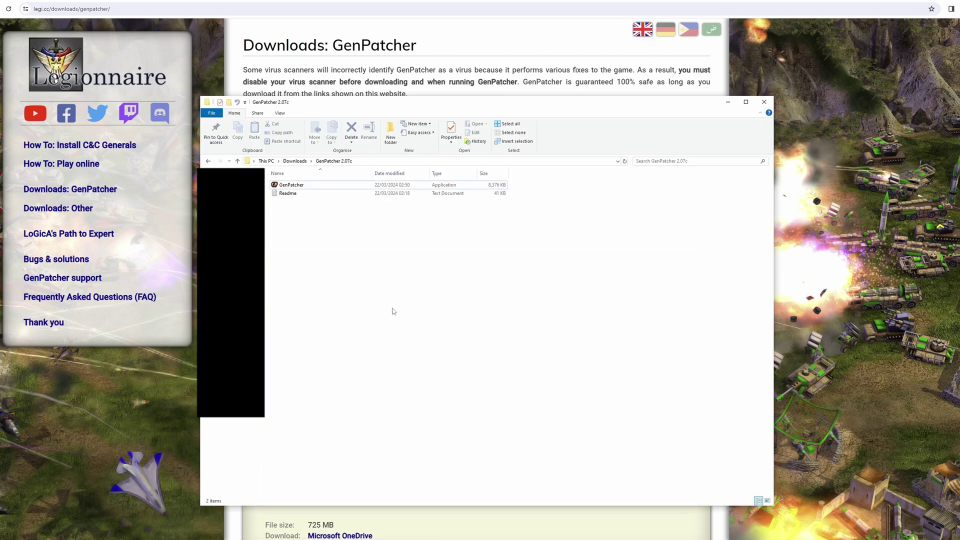
Run GenPatcher to apply all game fixes and accept the recommended GenTool installation.
double_click(341, 185)
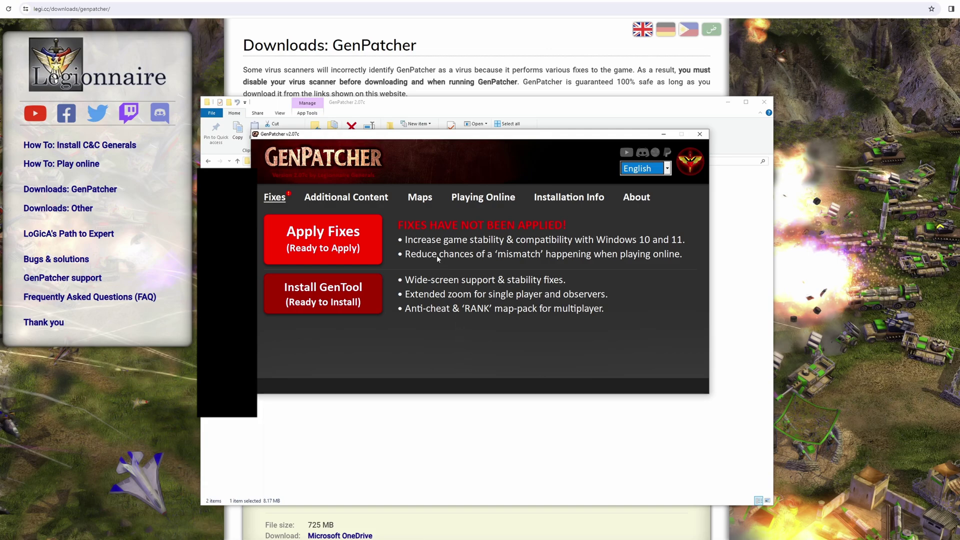
left_click(570, 199)
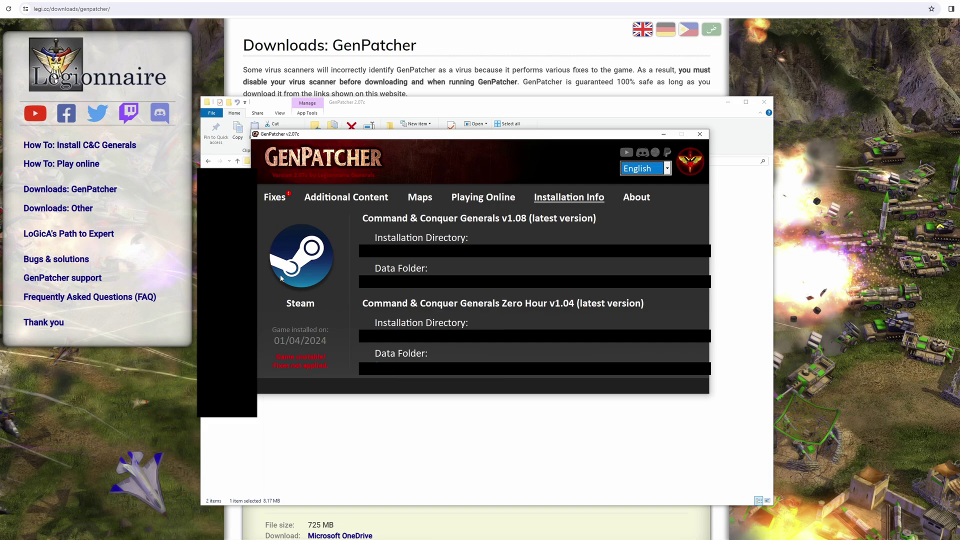
left_click(275, 201)
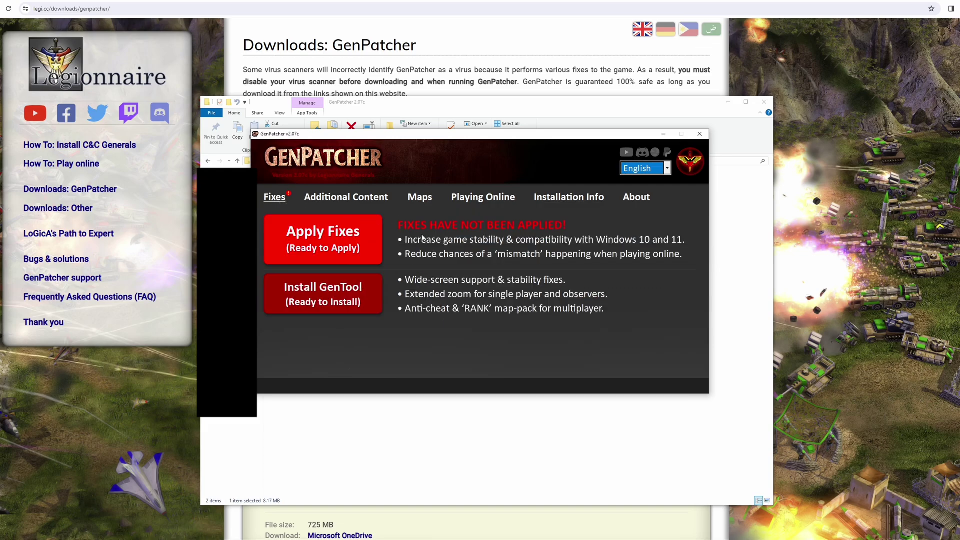
left_click(350, 248)
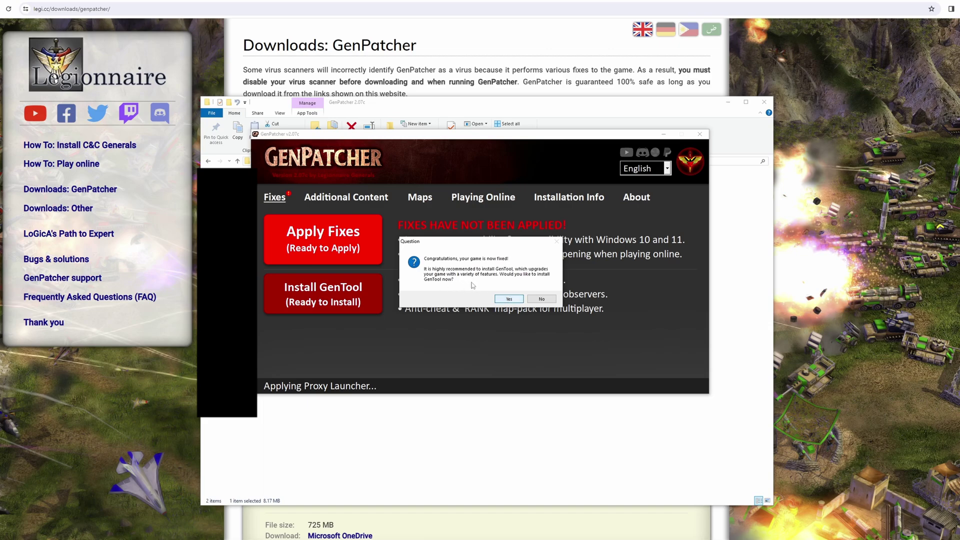
left_click(509, 300)
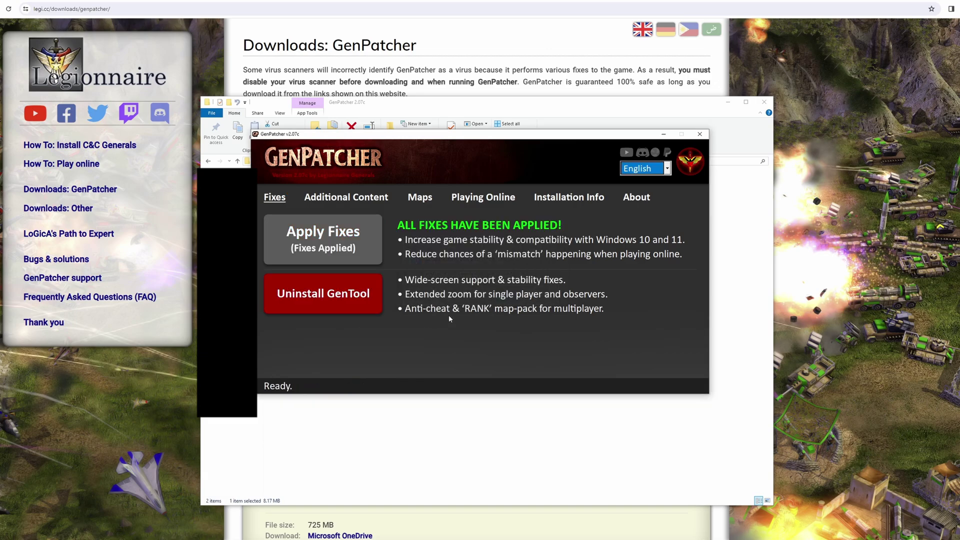
Install the Control Bar Pro (-ExiLe` v1.1) control bar at 2560x1440, plus the GenLauncher mod manager.
left_click(356, 198)
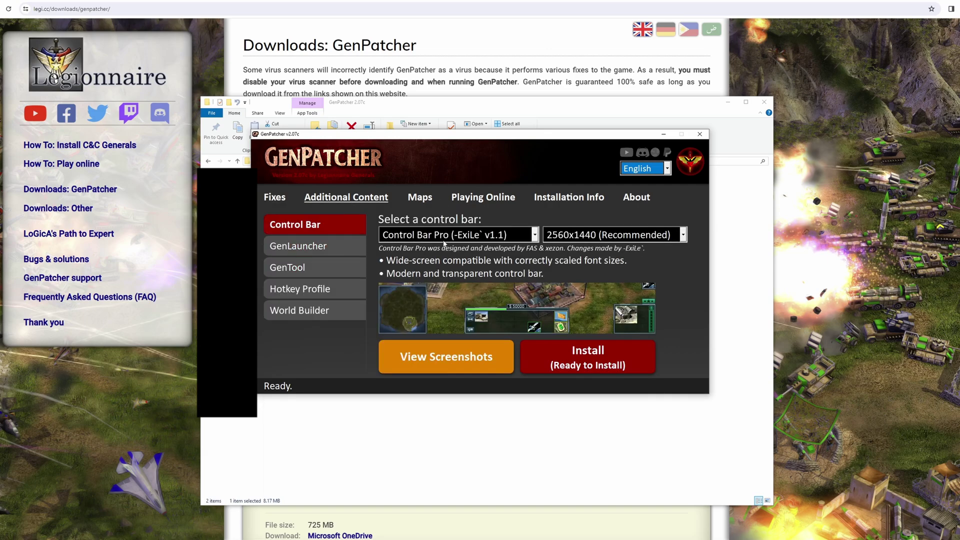
left_click(460, 235)
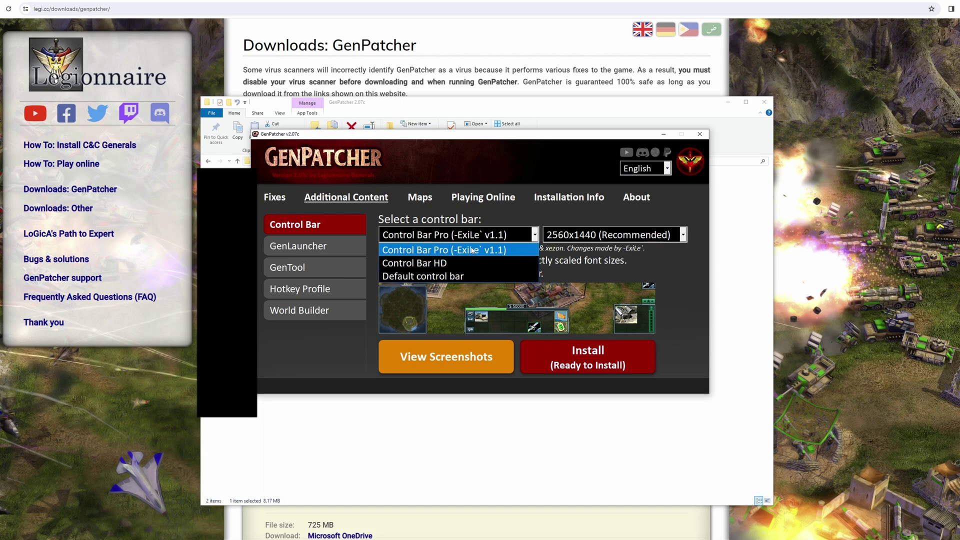
left_click(473, 250)
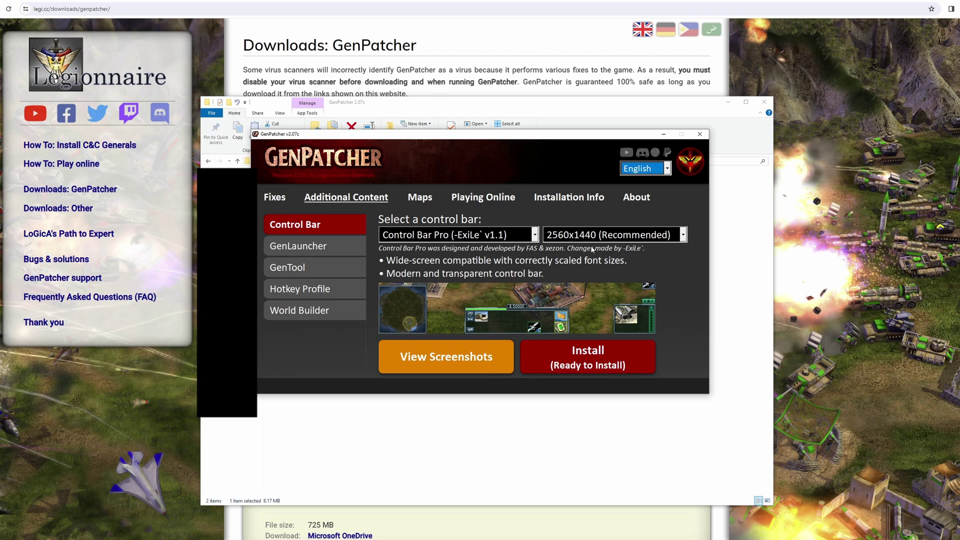
left_click(613, 234)
left_click(614, 234)
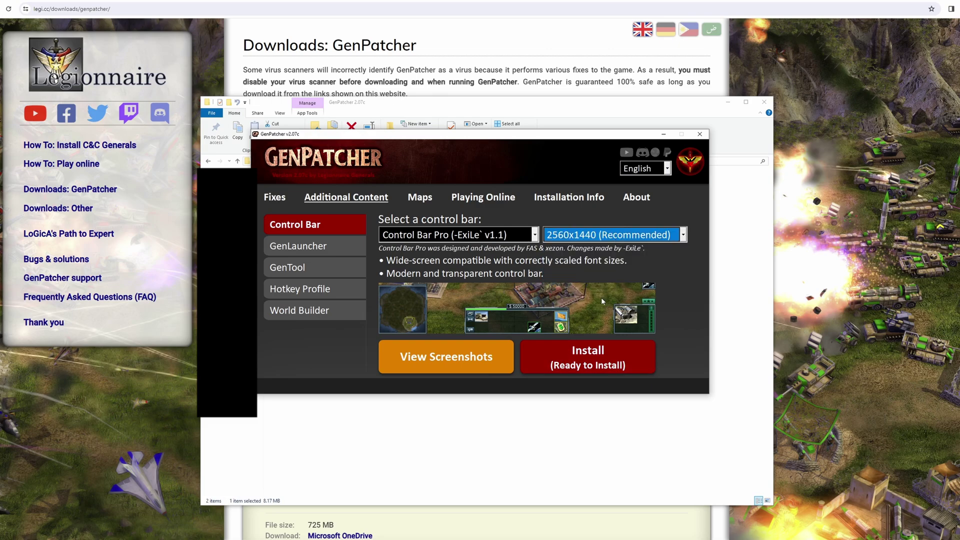
left_click(579, 365)
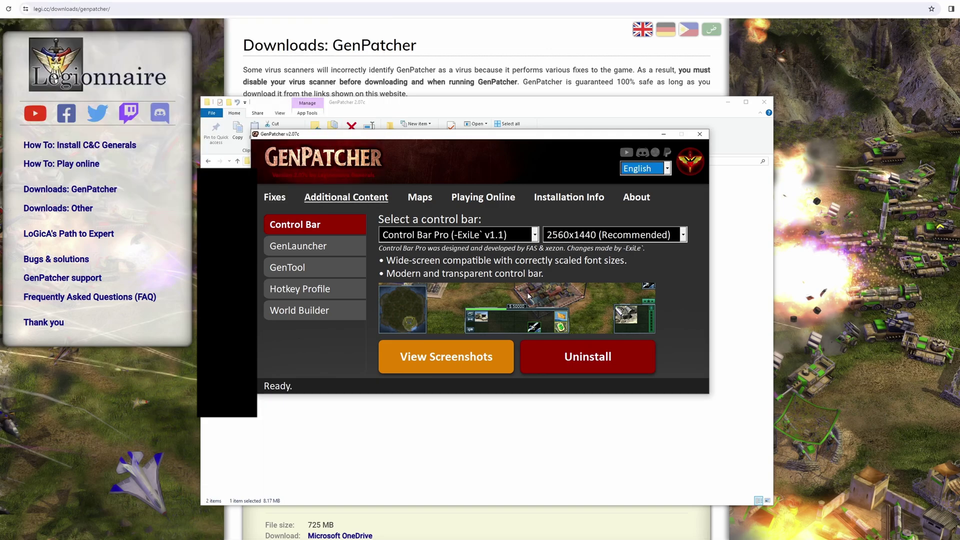
left_click(335, 251)
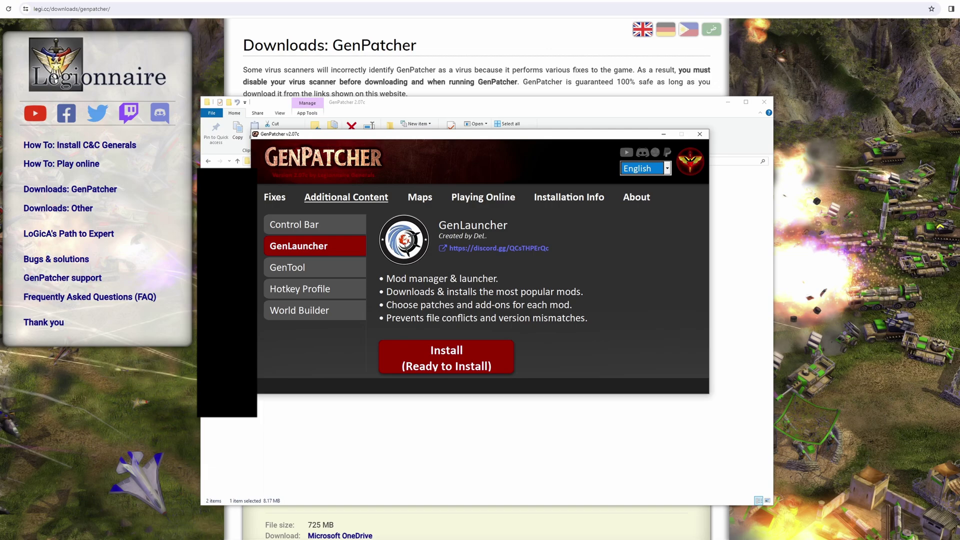
left_click(488, 366)
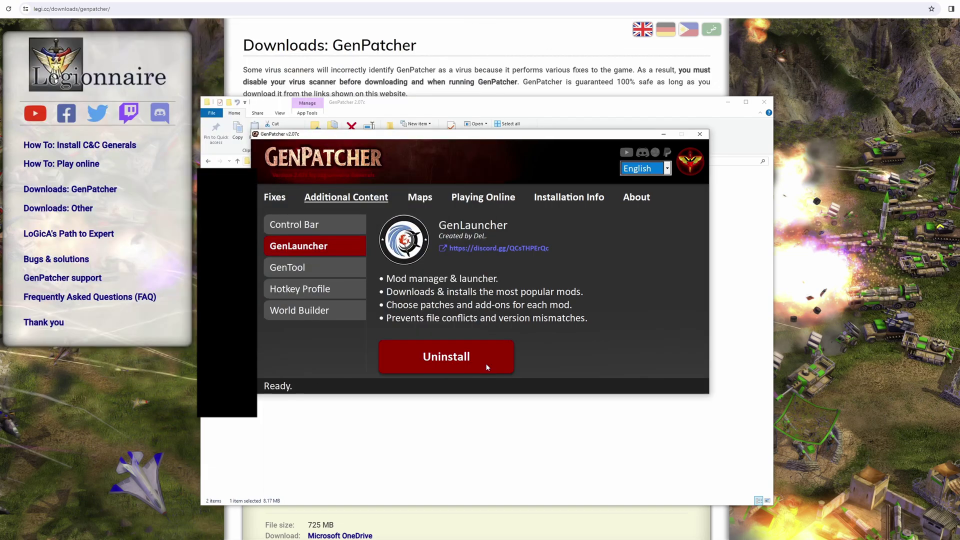
Enable GenTool's borderless fullscreen window mode and set the single player and observer zoom height to Extended (+100).
left_click(352, 274)
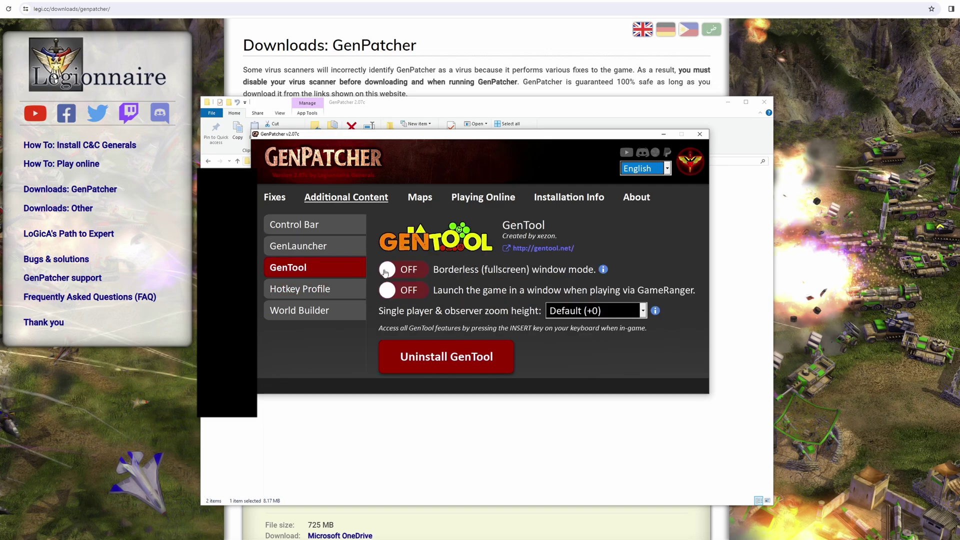
mouse_move(604, 272)
left_click(423, 271)
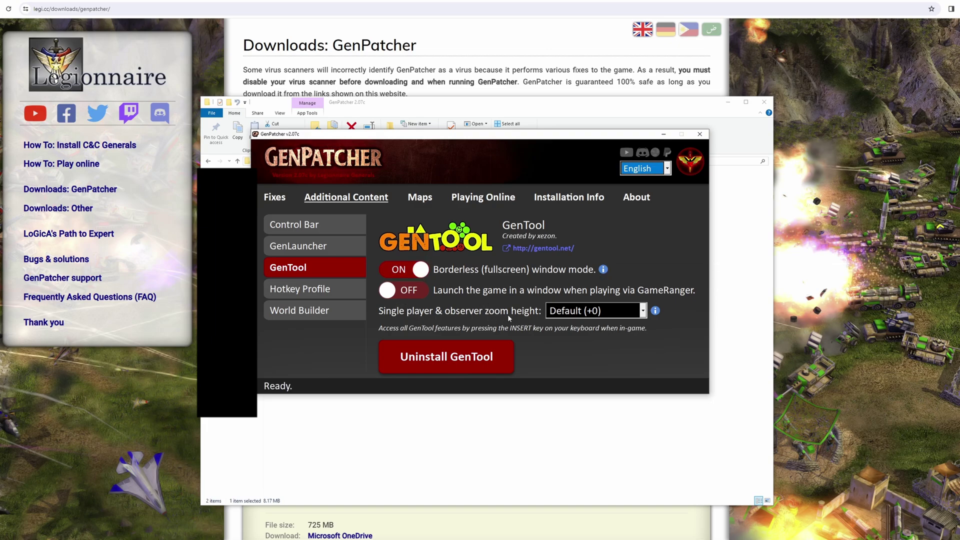
left_click(600, 311)
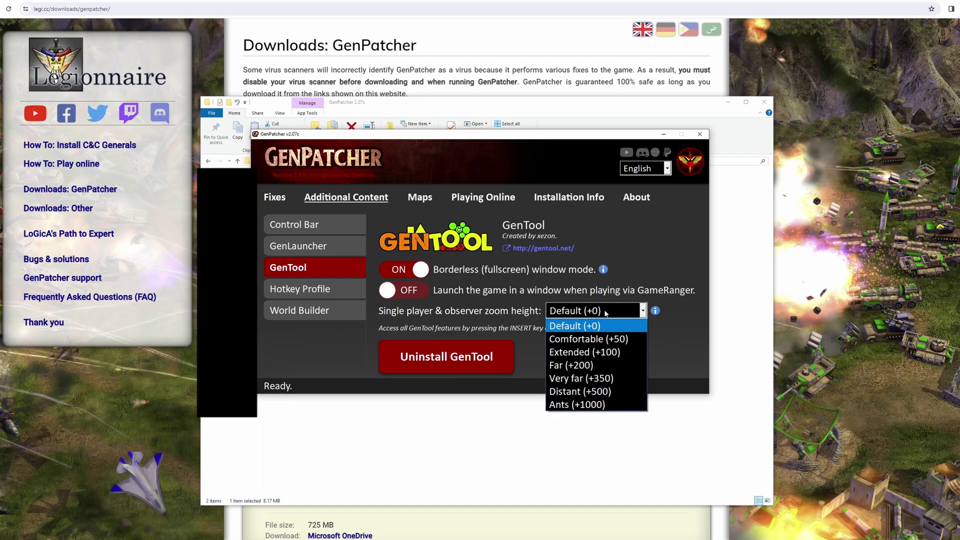
left_click(600, 352)
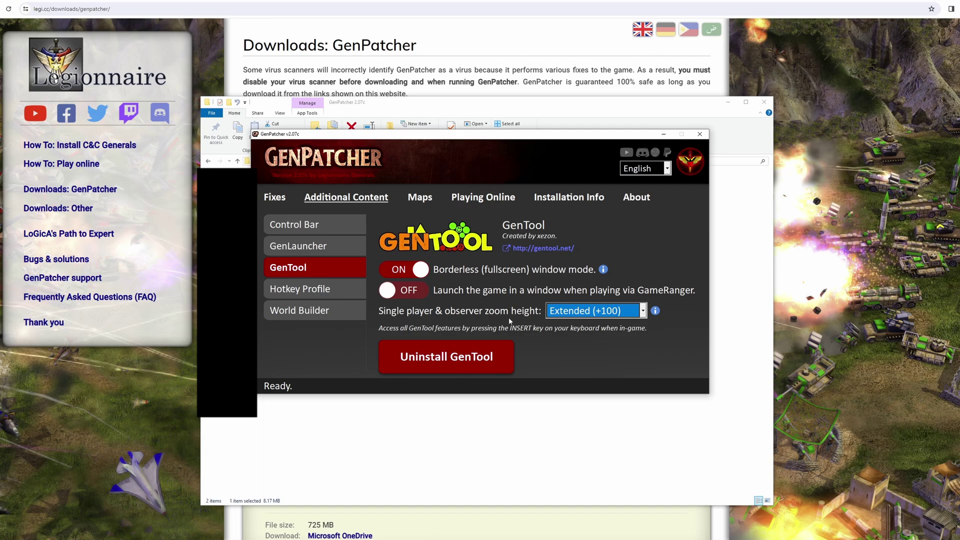
Review the hotkey profile, World Builder, map pack, online play and About pages, ending back at the fixes overview.
left_click(343, 291)
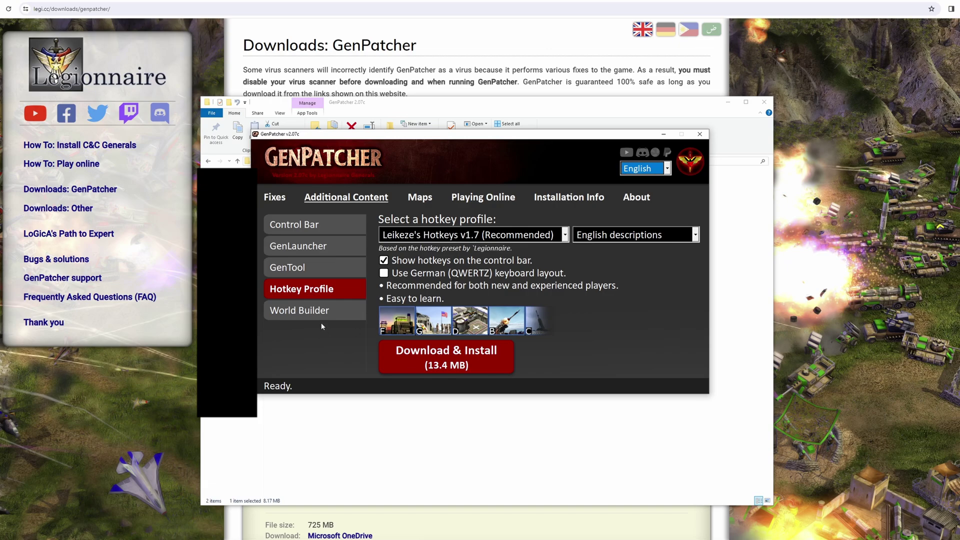
left_click(330, 313)
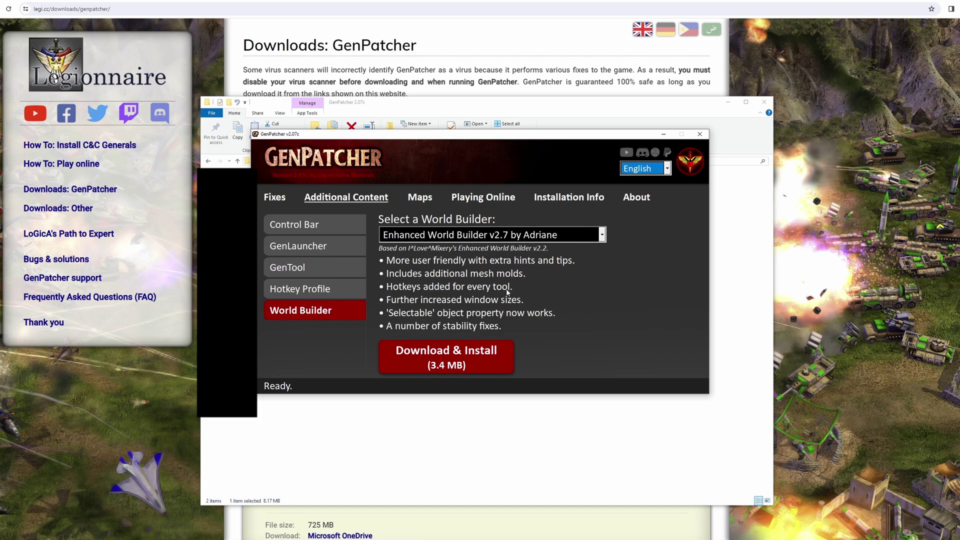
left_click(419, 200)
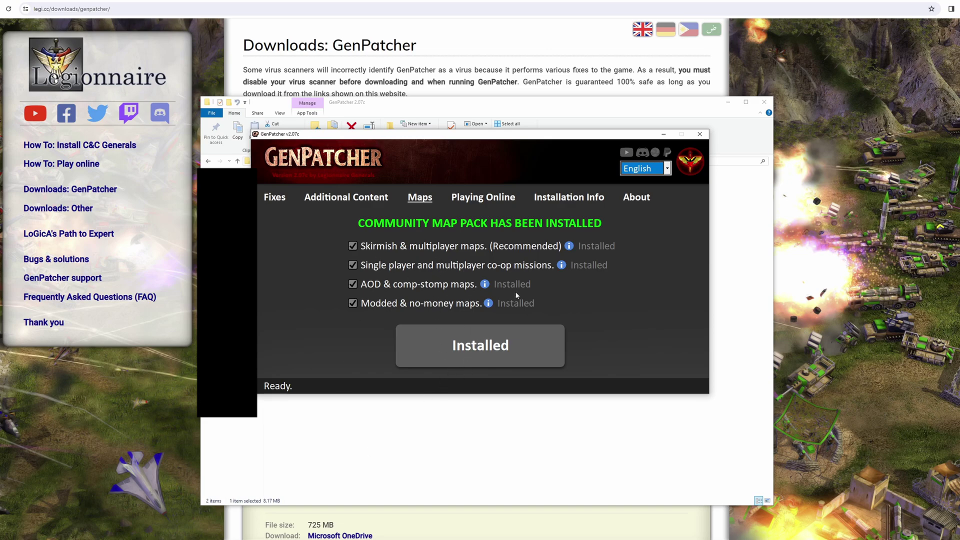
left_click(495, 200)
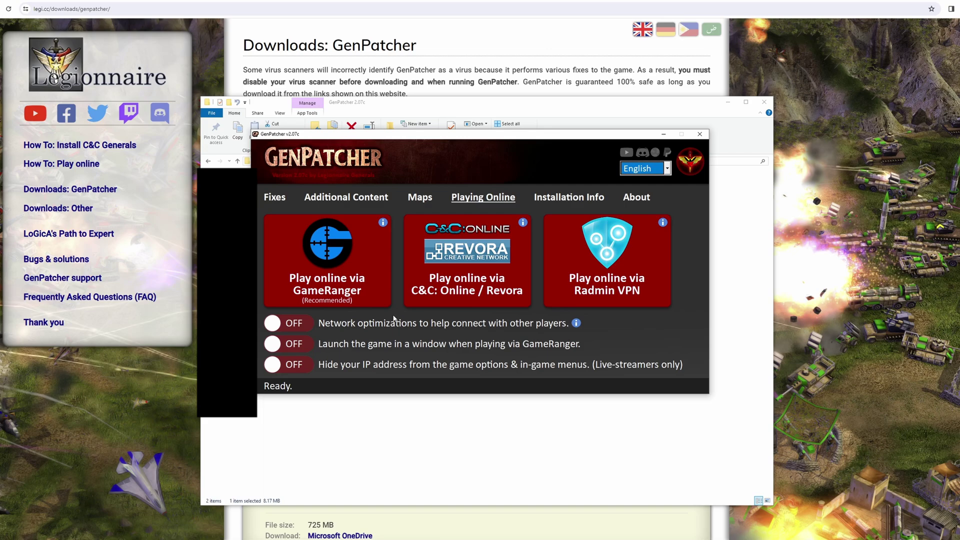
left_click(637, 197)
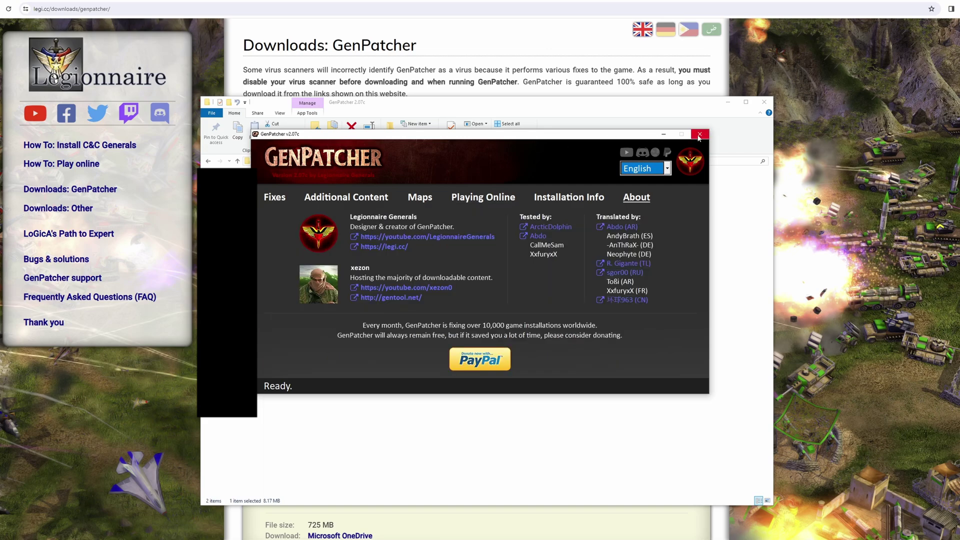
left_click(279, 201)
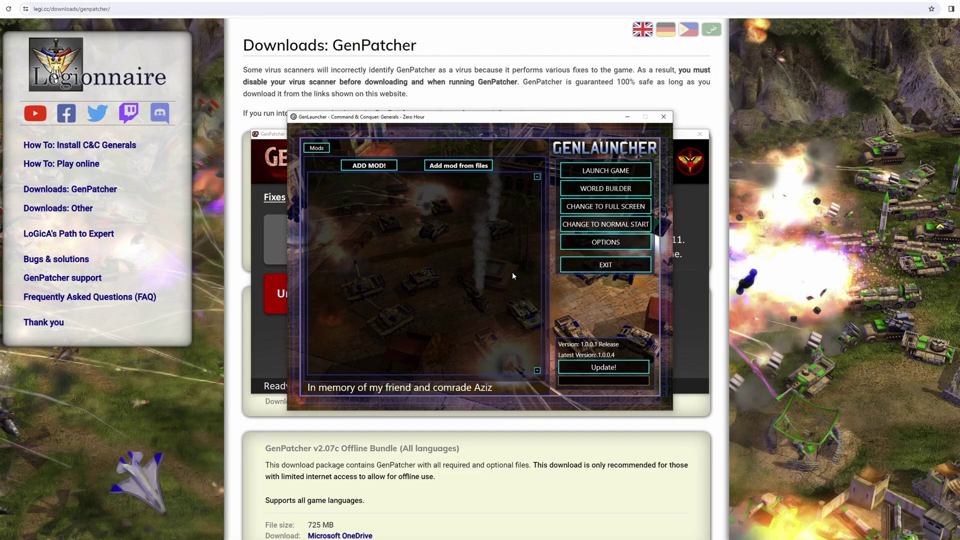
Update GenLauncher to version 1.0.0.8.
left_click(586, 367)
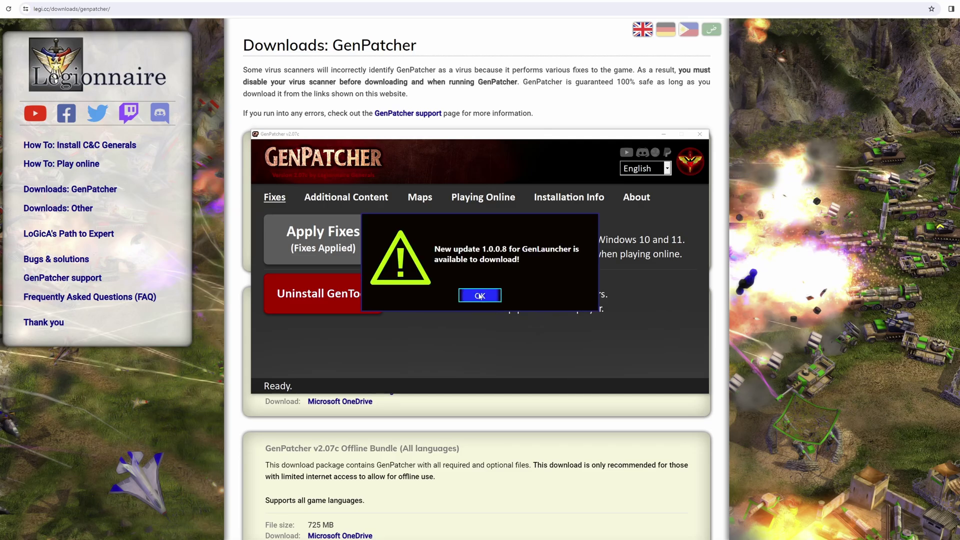
left_click(484, 298)
left_click(594, 365)
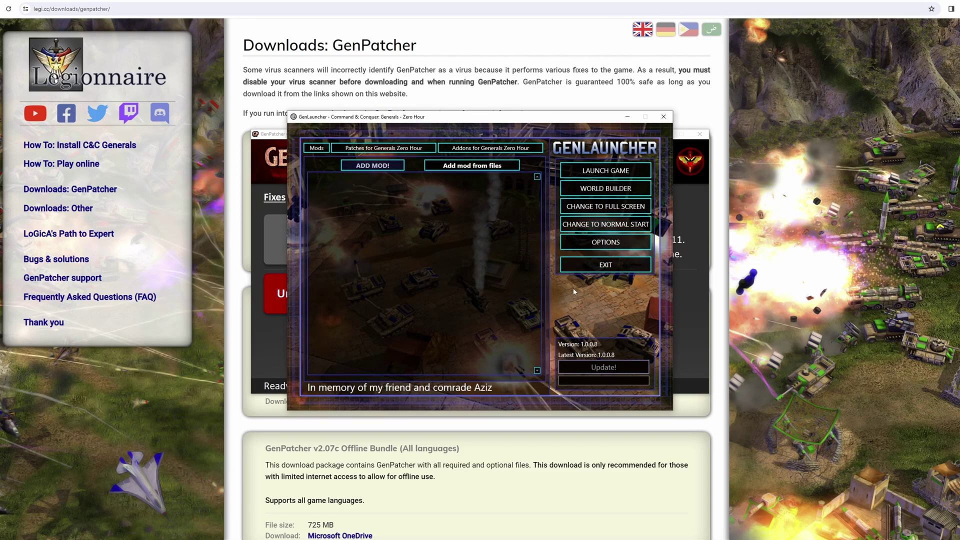
Add the Rise Of The Reds mod to the GenLauncher mod list and install it.
left_click(385, 166)
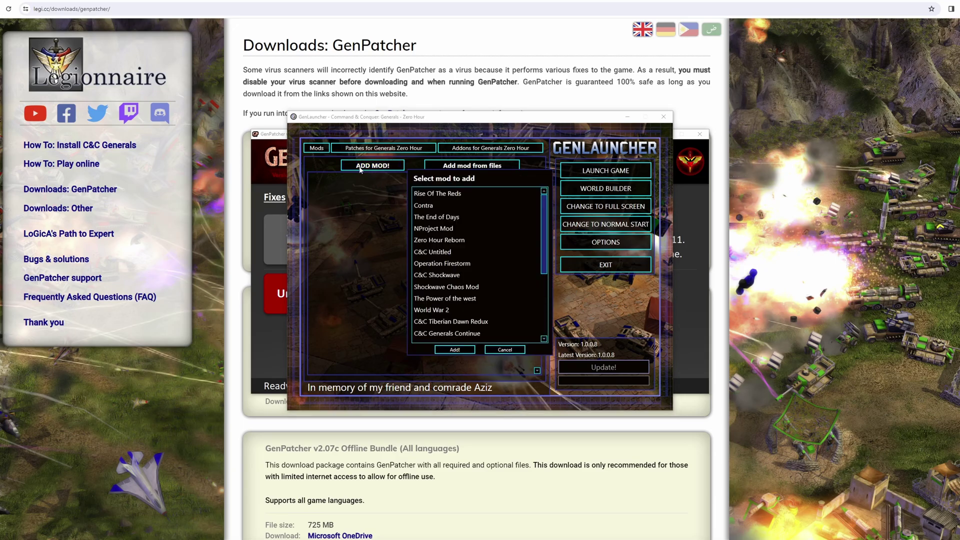
left_click(439, 195)
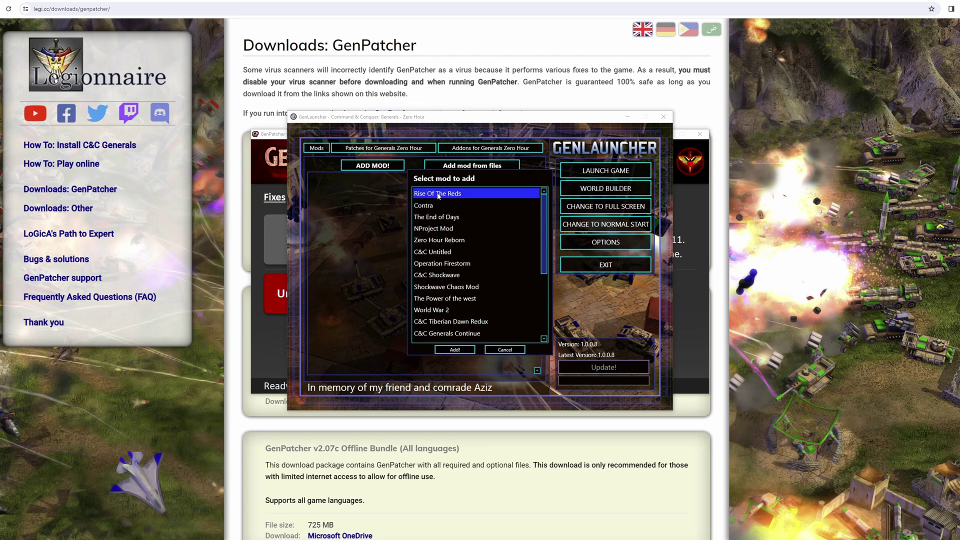
left_click(458, 350)
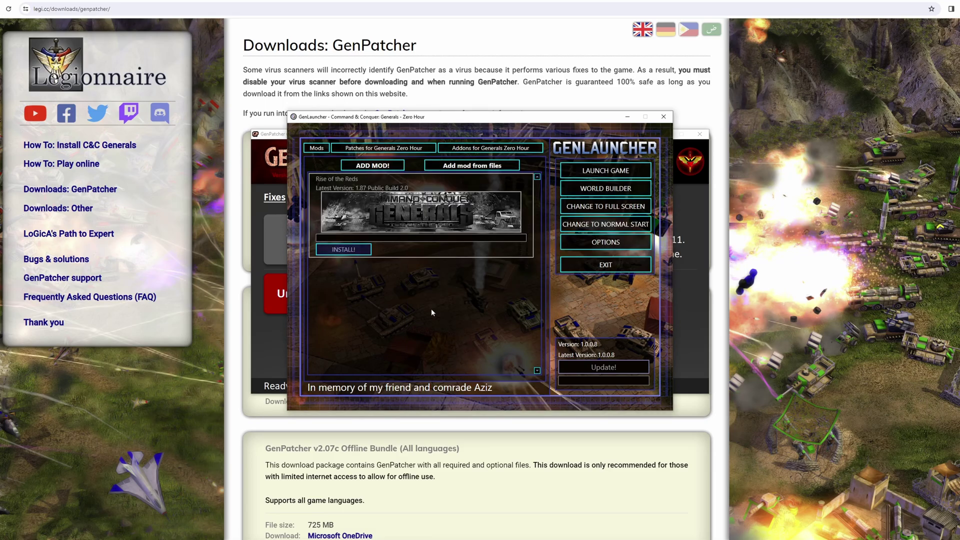
left_click(348, 252)
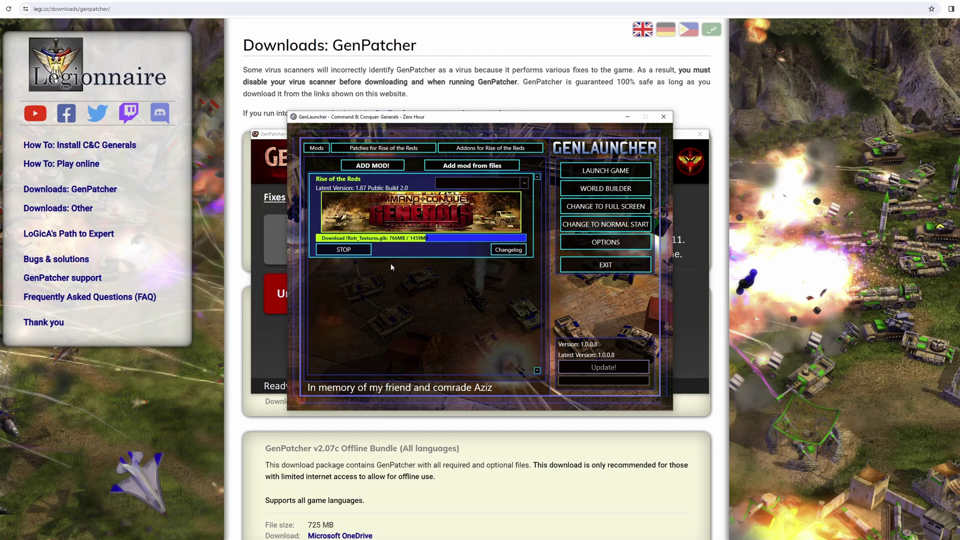
Add the C&C Shockwave mod to the mod list and install it.
left_click(386, 170)
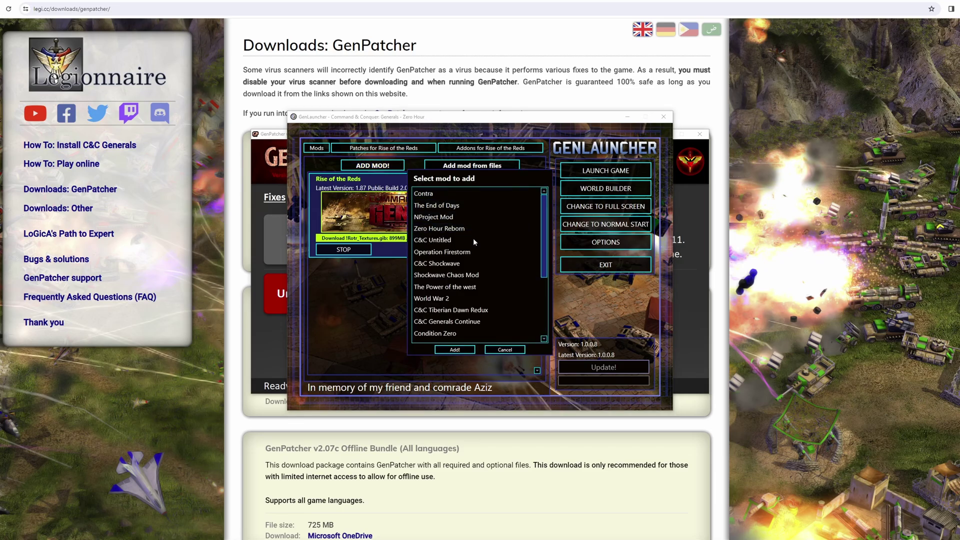
left_click(488, 265)
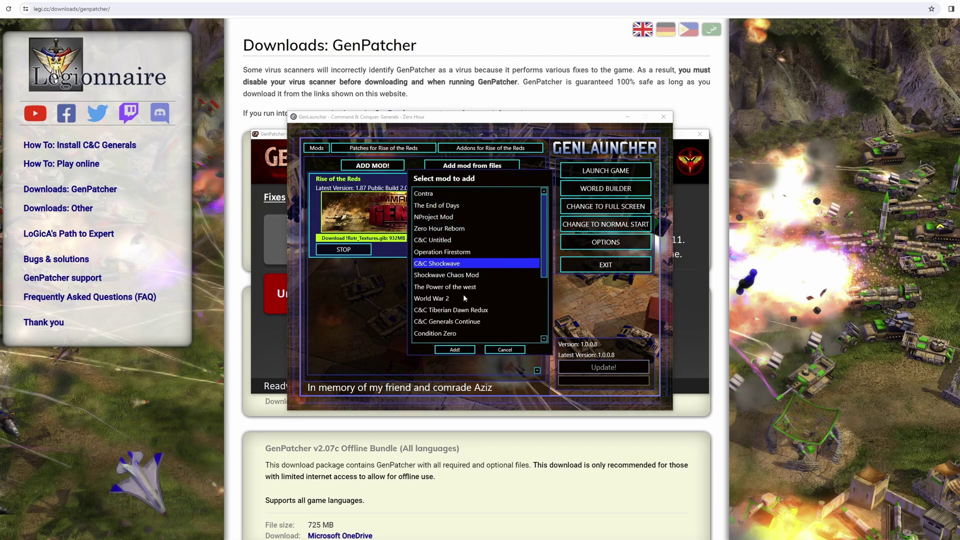
left_click(459, 350)
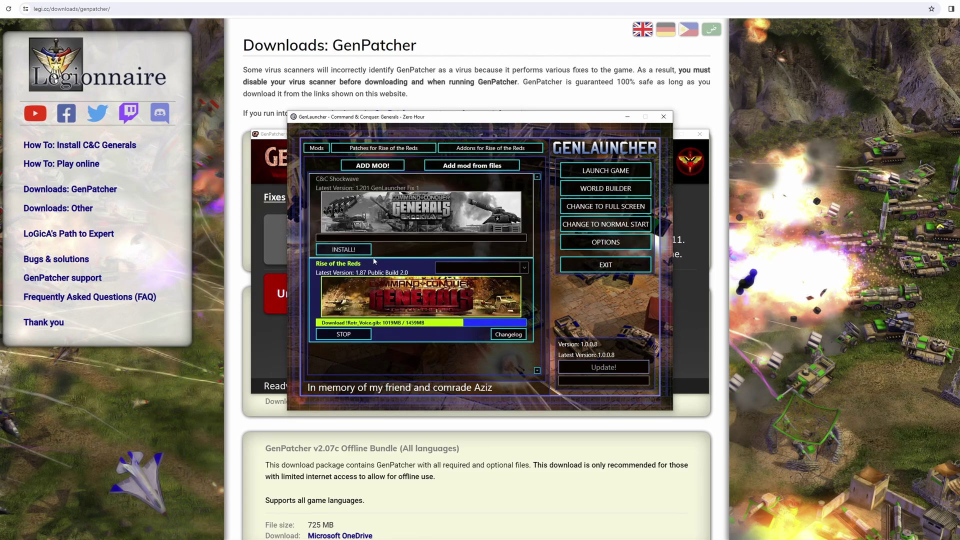
left_click(355, 249)
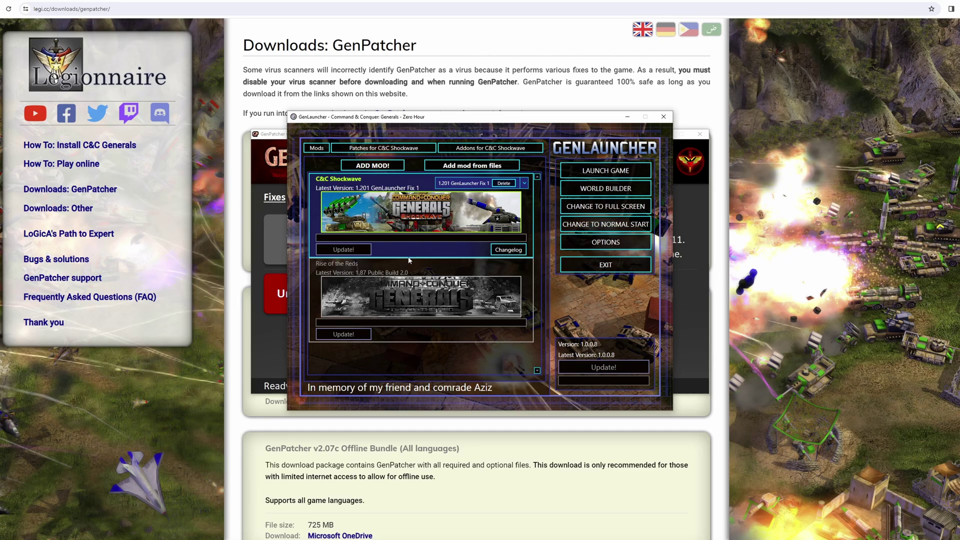
Select the Rise of the Reds mod and launch the game with a mod file integrity check before start.
left_click(444, 279)
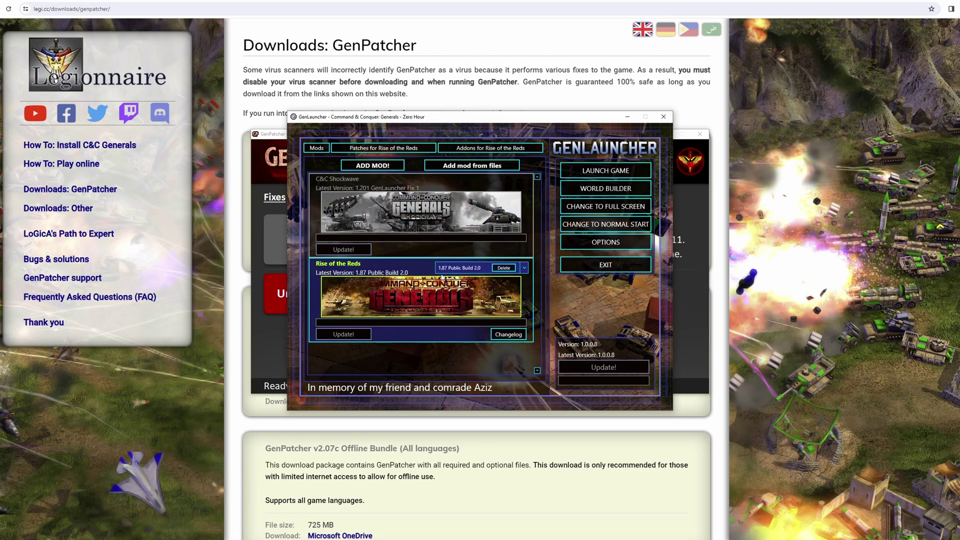
left_click(609, 170)
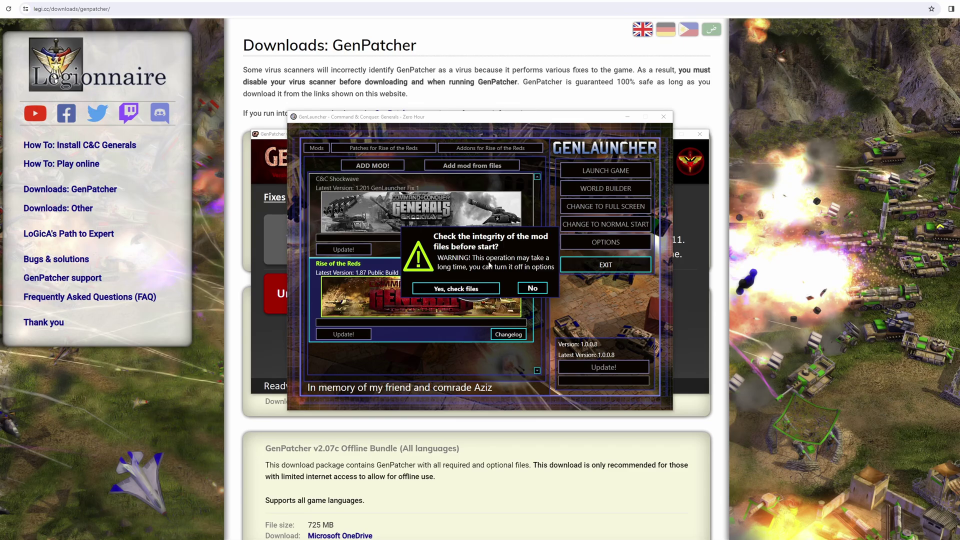
left_click(463, 289)
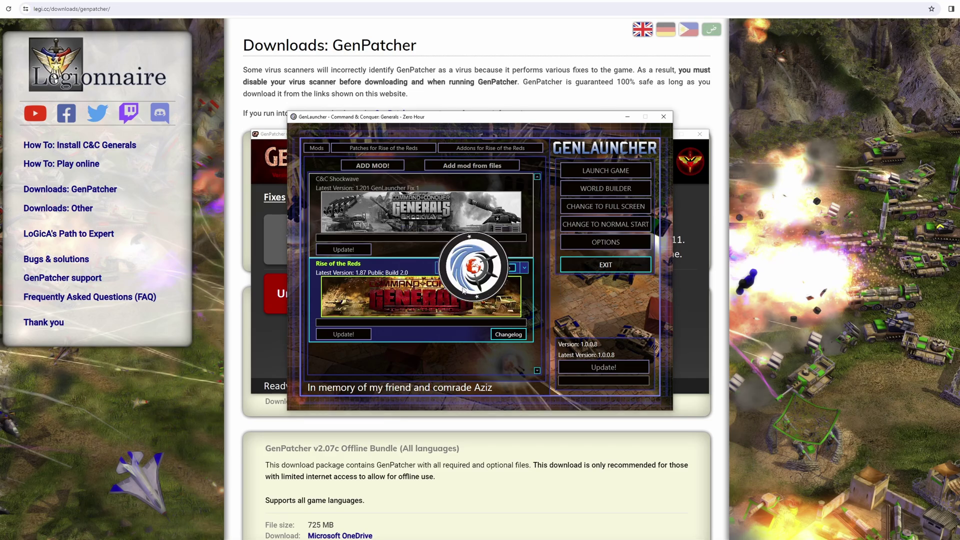